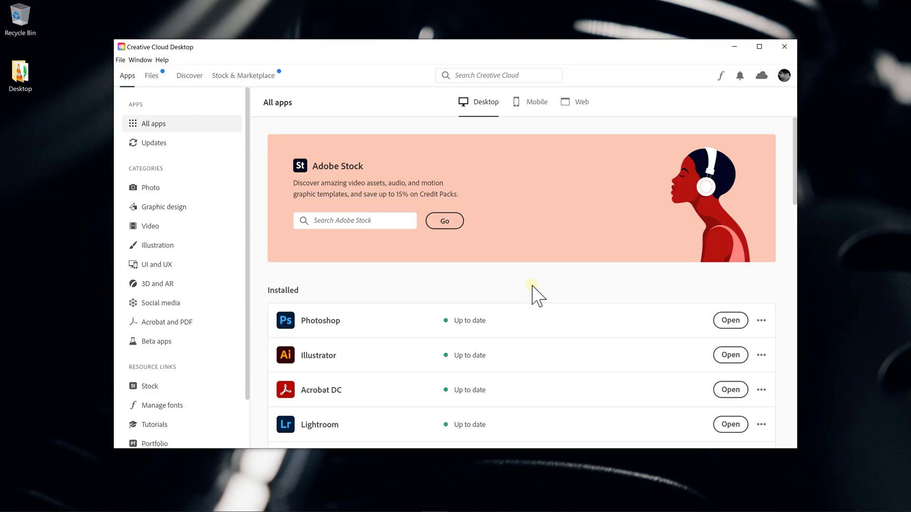
# - Install Premiere Pro (Beta) from the Beta apps list in Creative Cloud Desktop
pyautogui.click(186, 340)
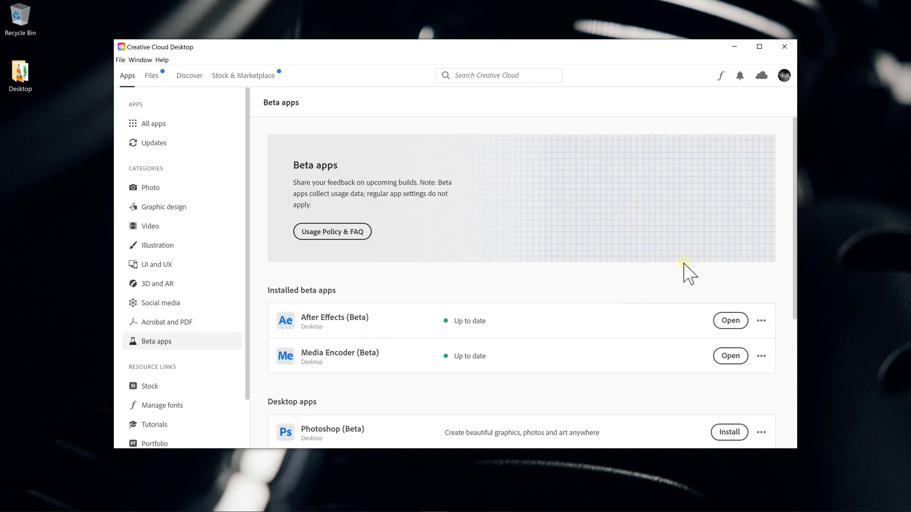
pyautogui.moveTo(792, 237); pyautogui.dragTo(783, 352)
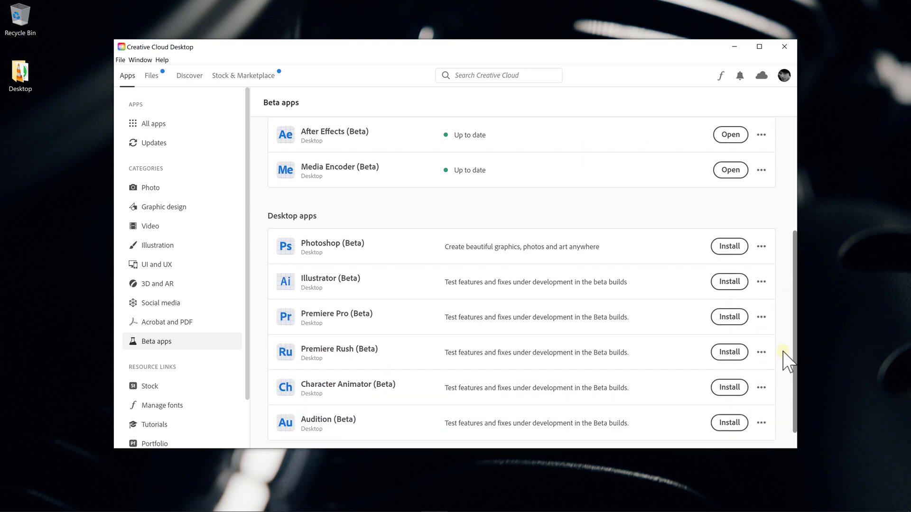
pyautogui.click(731, 322)
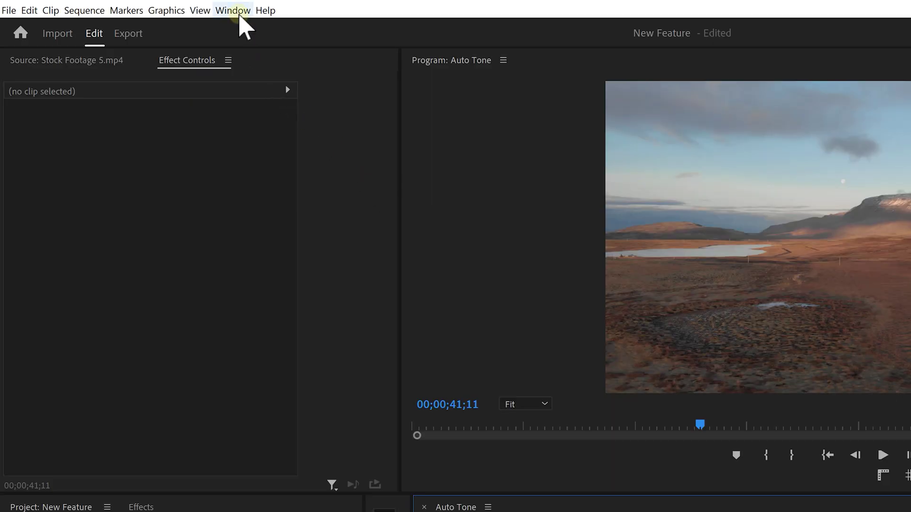
pyautogui.click(233, 10)
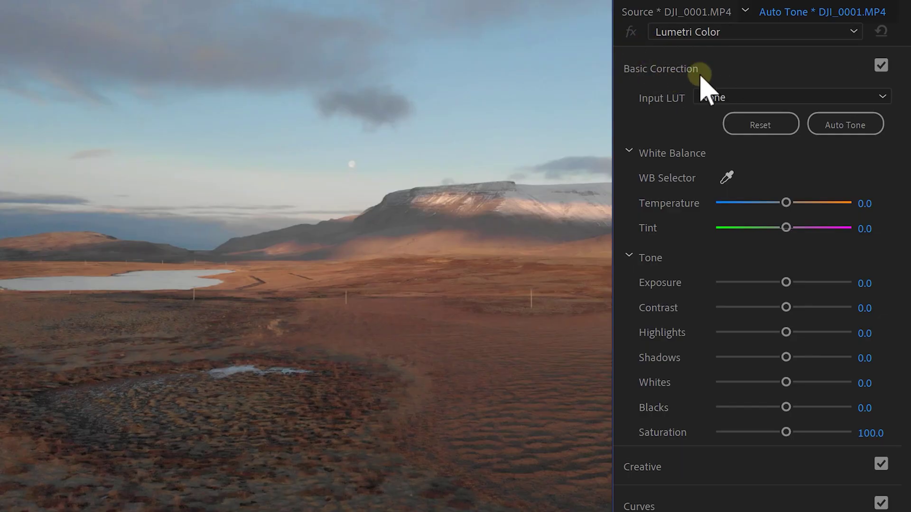
# - Raise Basic Correction Exposure to 0.9 and drop Shadows to -7.7
pyautogui.moveTo(786, 284); pyautogui.dragTo(798, 382)
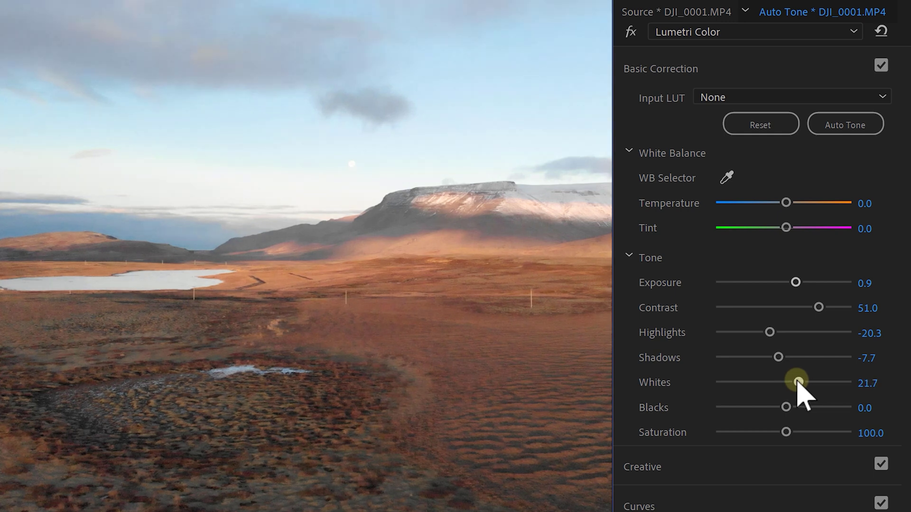
pyautogui.moveTo(783, 417); pyautogui.dragTo(780, 418)
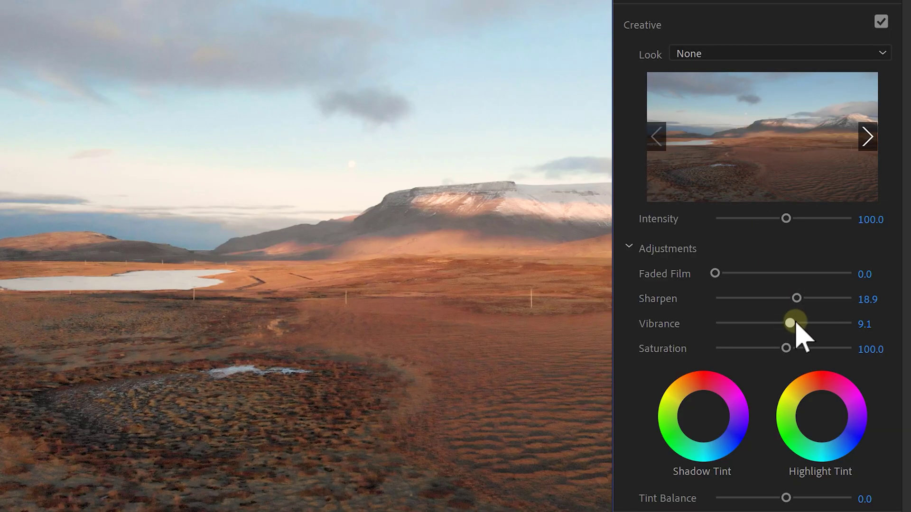
# - Boost Vibrance, slightly lower Saturation, and add a midpoint pulling the RGB curve's shadows down
pyautogui.moveTo(795, 323); pyautogui.dragTo(818, 322)
pyautogui.moveTo(787, 349); pyautogui.dragTo(778, 348)
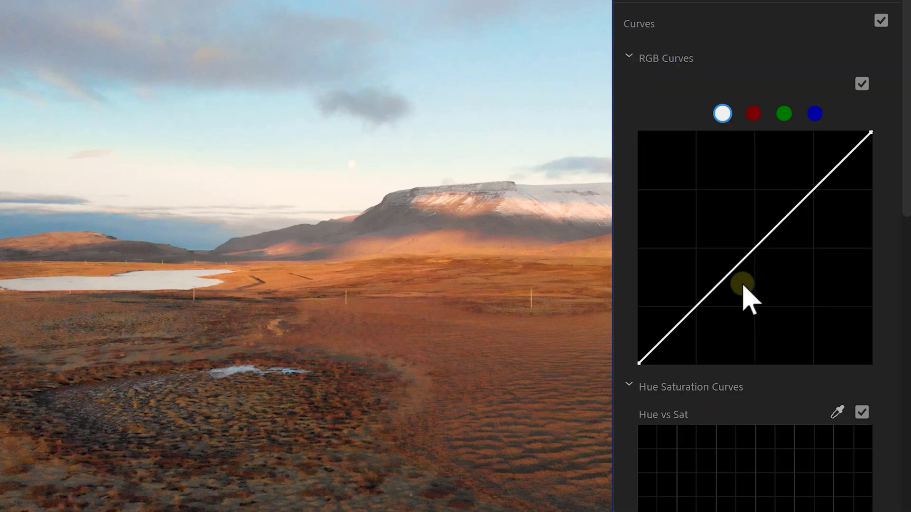
pyautogui.click(755, 248)
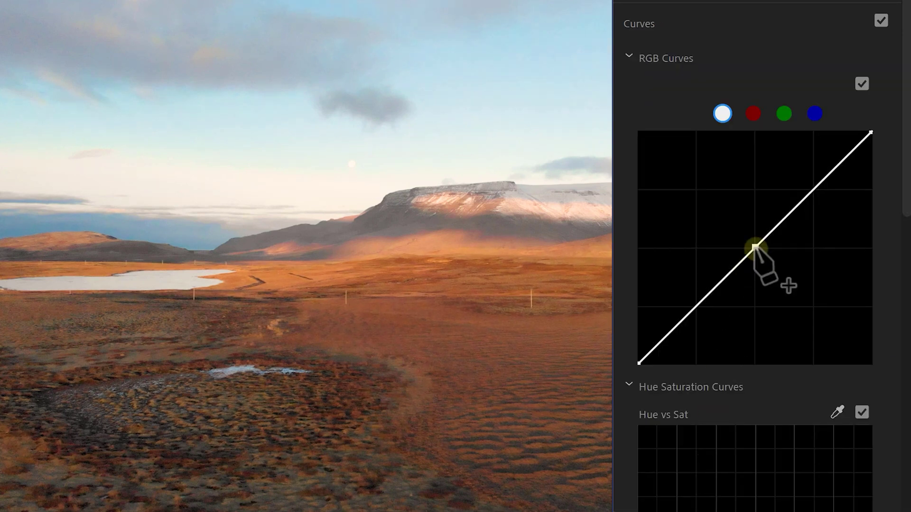
pyautogui.moveTo(694, 308); pyautogui.dragTo(700, 311)
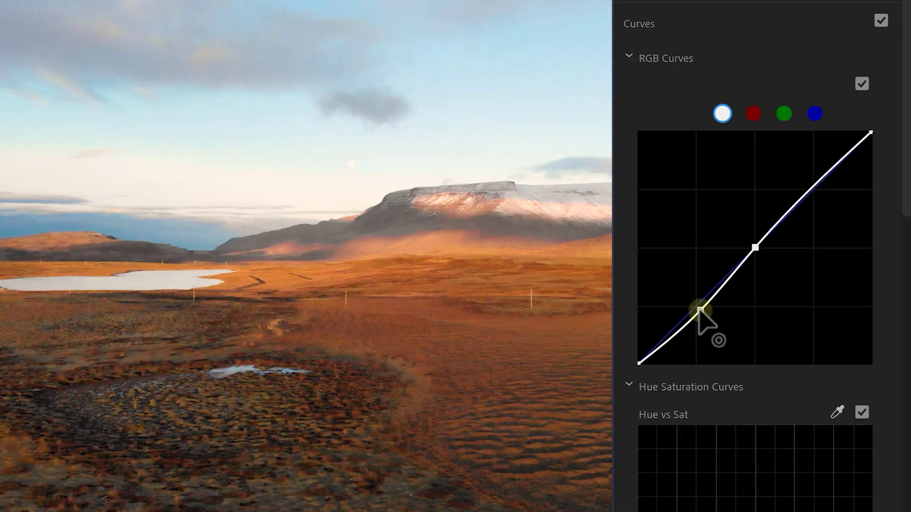
# - Complete the S-curve with a highlight point, lift the black point, and tint the Shadows wheel
pyautogui.moveTo(812, 185); pyautogui.dragTo(815, 186)
pyautogui.moveTo(637, 363); pyautogui.dragTo(626, 353)
pyautogui.moveTo(905, 52); pyautogui.dragTo(830, 505)
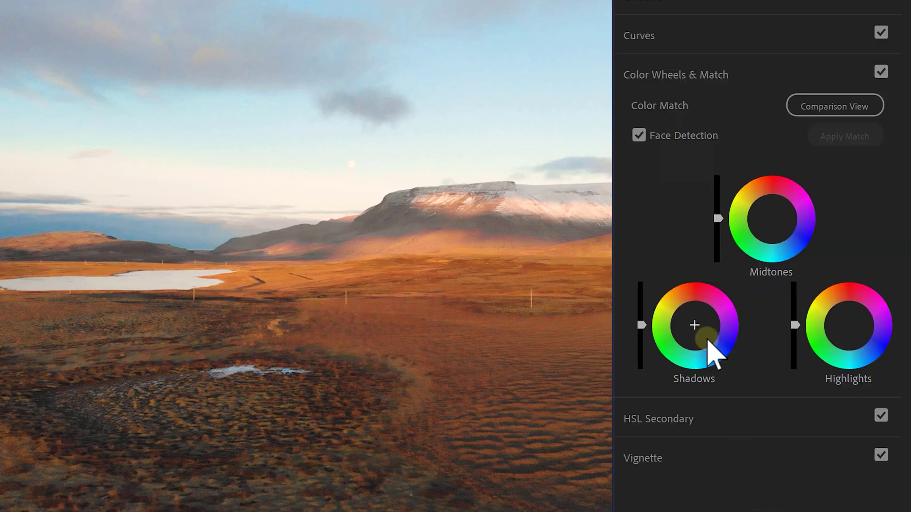
pyautogui.moveTo(709, 336); pyautogui.dragTo(699, 333)
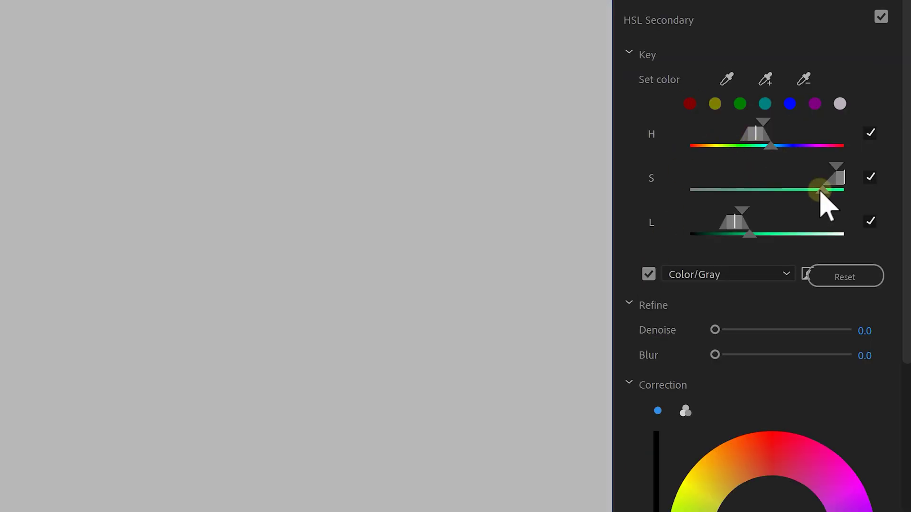
# - Widen the HSL Secondary hue, saturation and lightness ranges around the orange ground, softened with Blur 8.2
pyautogui.moveTo(819, 189); pyautogui.dragTo(755, 179)
pyautogui.moveTo(750, 143); pyautogui.dragTo(742, 146)
pyautogui.moveTo(740, 222)
pyautogui.mouseDown()
pyautogui.moveTo(778, 228)
pyautogui.moveTo(742, 235)
pyautogui.moveTo(733, 223)
pyautogui.mouseUp()
pyautogui.moveTo(751, 122); pyautogui.dragTo(752, 122)
pyautogui.moveTo(714, 355); pyautogui.dragTo(753, 355)
# - Adjust the Correction wheel, return to full-colour preview, and set Vignette Amount to -0.6
pyautogui.scroll(-2, 698, 323)
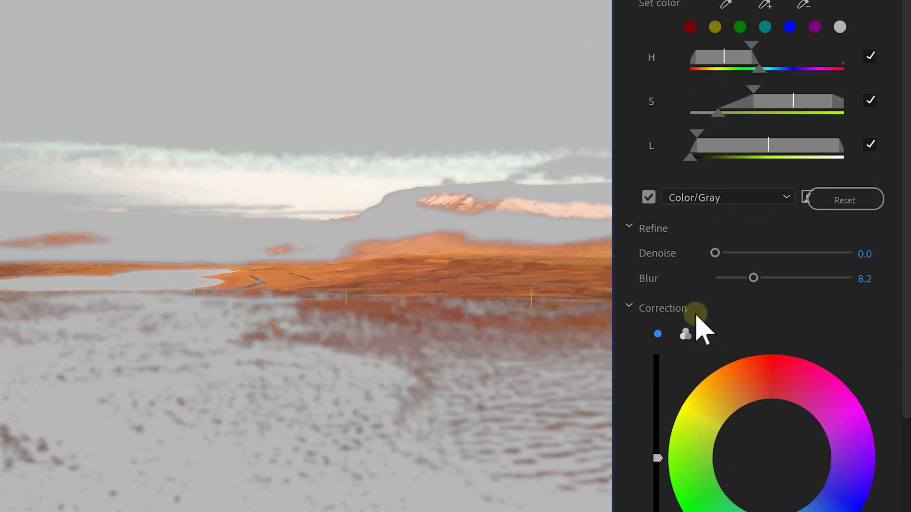
pyautogui.scroll(-5, 696, 317)
pyautogui.moveTo(792, 301); pyautogui.dragTo(783, 299)
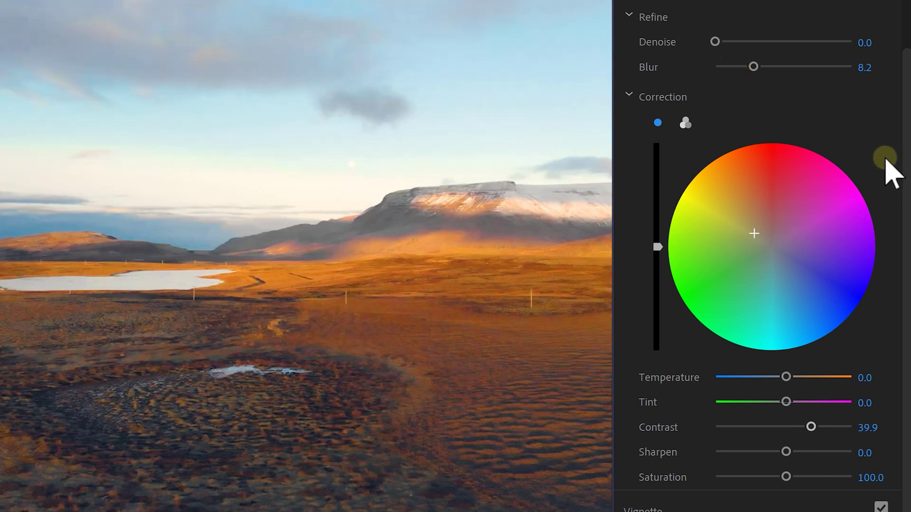
pyautogui.scroll(-10, 889, 172)
pyautogui.click(777, 120)
pyautogui.moveTo(786, 89)
pyautogui.mouseDown()
pyautogui.moveTo(760, 88)
pyautogui.moveTo(769, 89)
pyautogui.mouseUp()
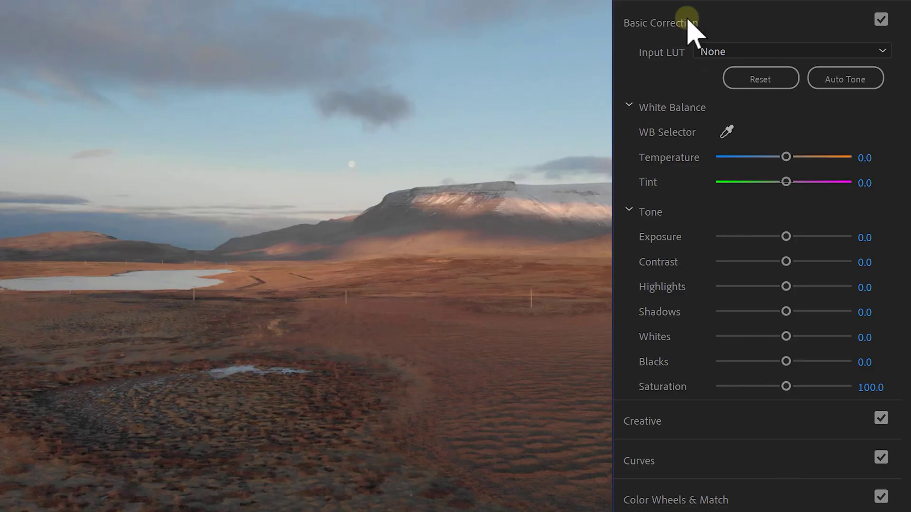
# - Apply Auto Tone, then raise Highlights to 16.1 and fine-tune the Whites
pyautogui.click(845, 81)
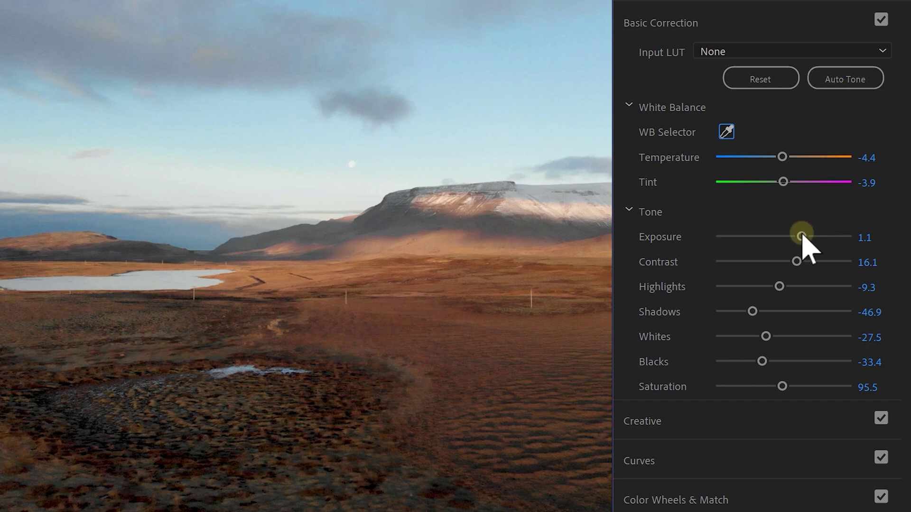
pyautogui.moveTo(781, 286)
pyautogui.mouseDown()
pyautogui.moveTo(801, 287)
pyautogui.moveTo(789, 286)
pyautogui.mouseUp()
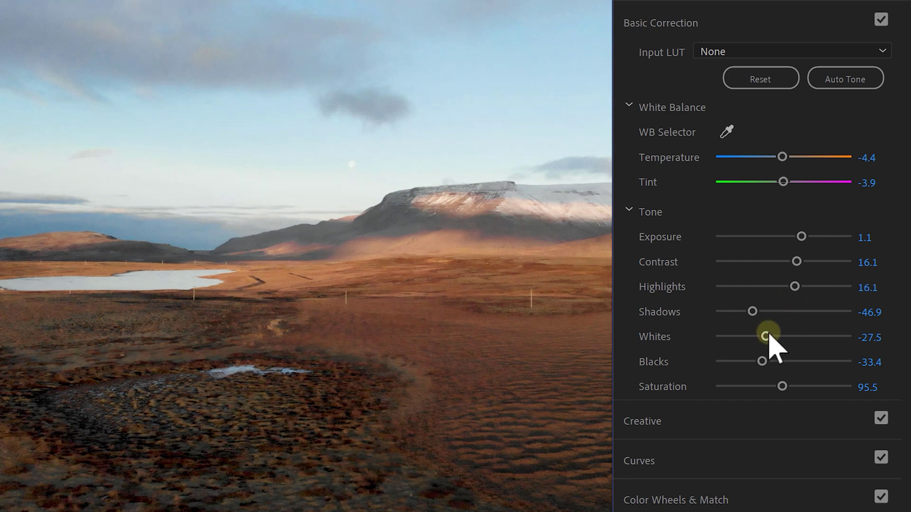
pyautogui.moveTo(770, 336); pyautogui.dragTo(778, 335)
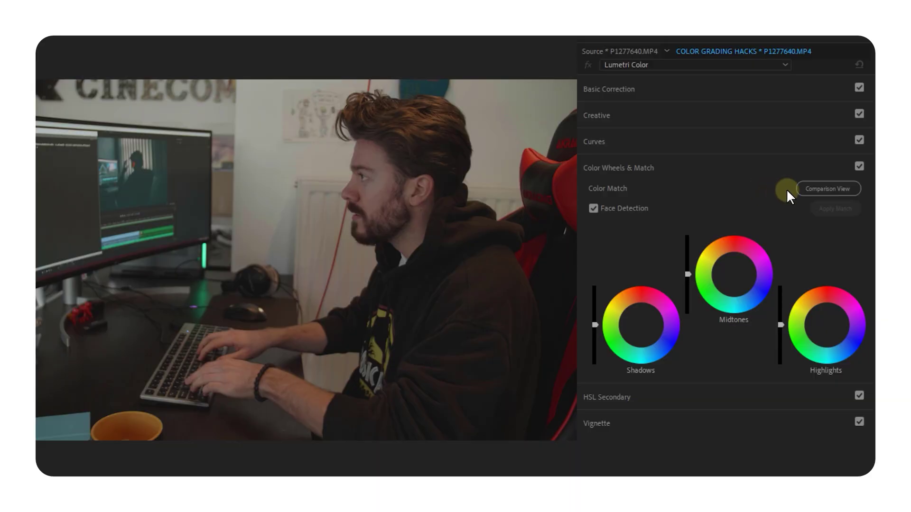
# - Turn on Comparison View and set a Matrix film frame as the reference
pyautogui.click(824, 191)
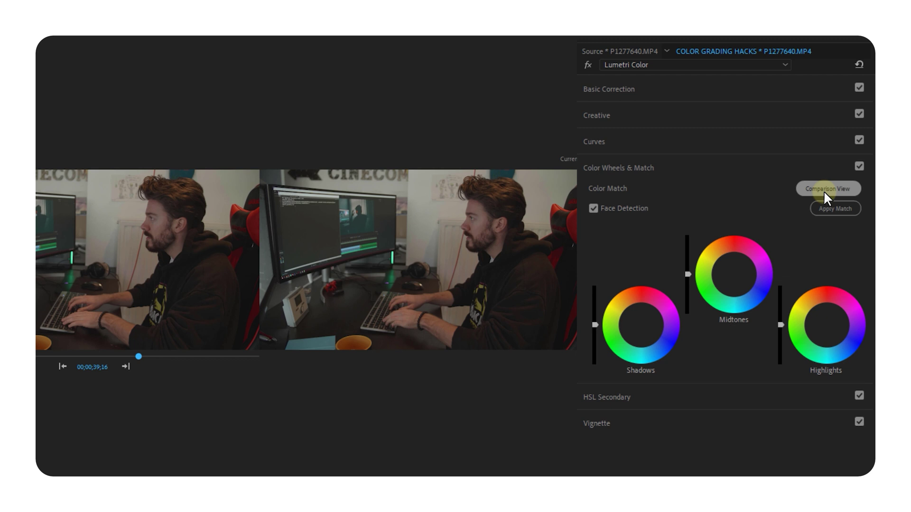
pyautogui.moveTo(139, 356); pyautogui.dragTo(170, 355)
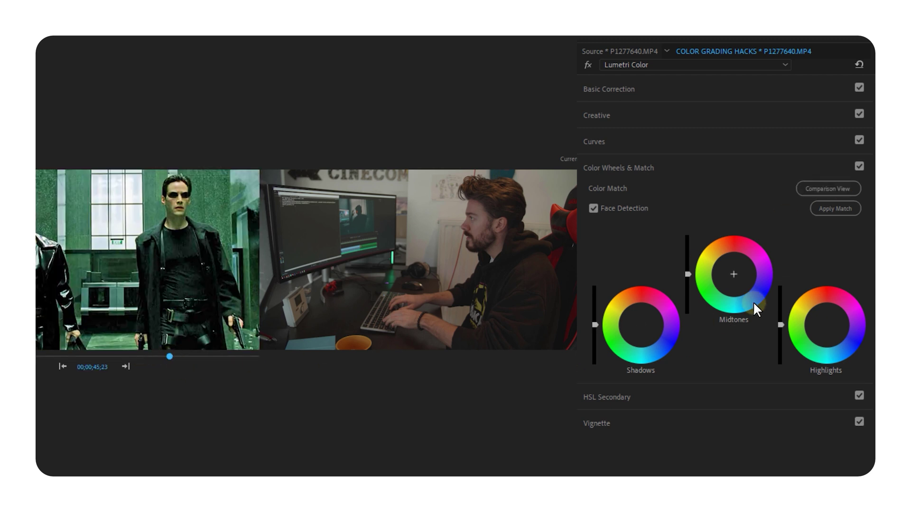